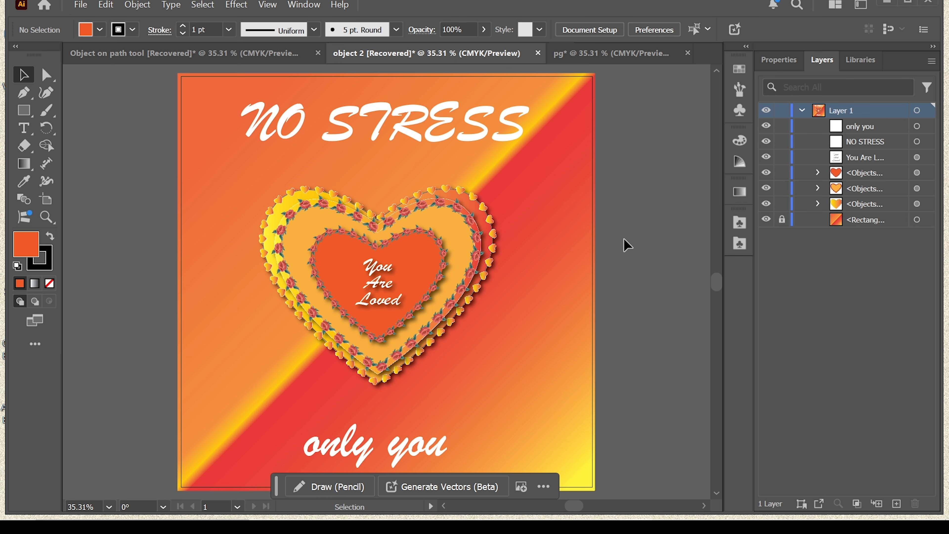
Draw a tan rectangle about 596 by 668 px near the middle of the blank artboard in the pg document
click(647, 59)
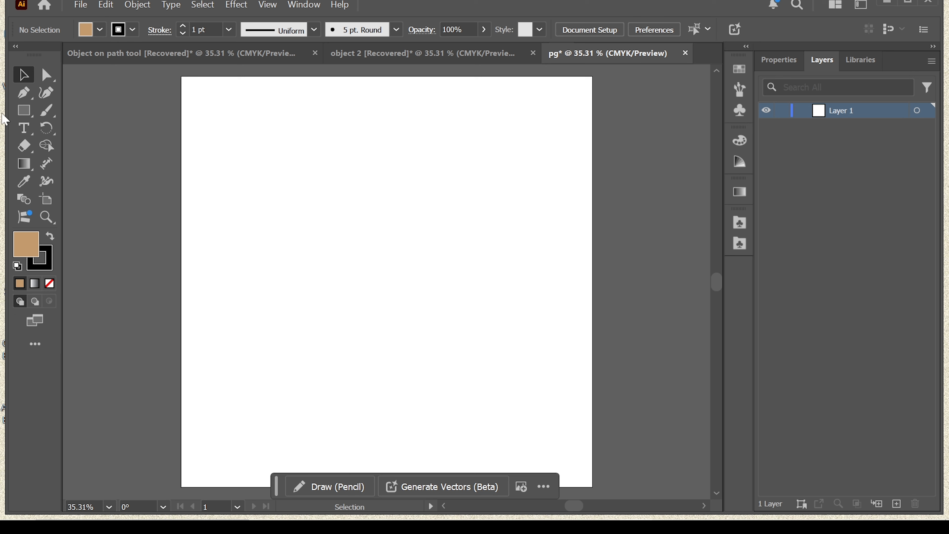
click(17, 117)
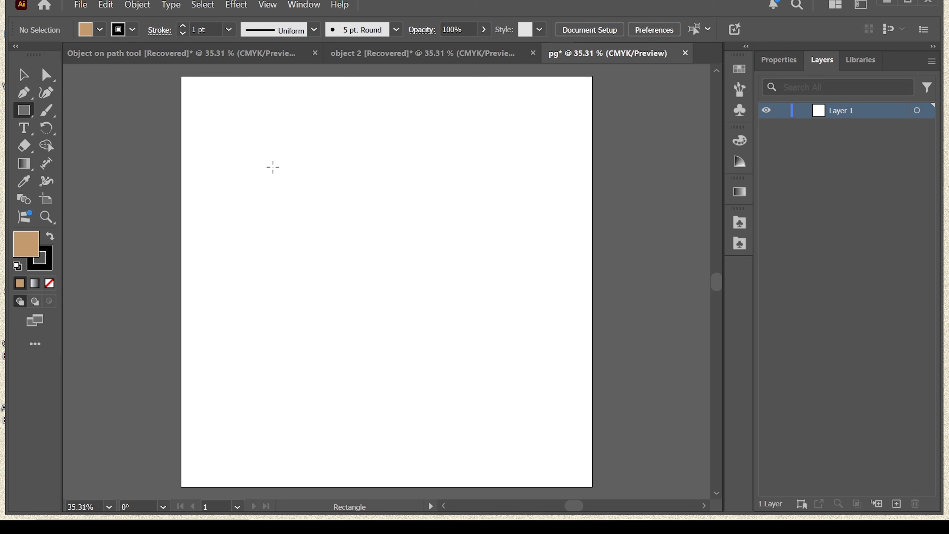
drag(284, 150, 512, 405)
Place the Butterfly symbol from the Nature symbol library on the artboard above the rectangle
click(740, 244)
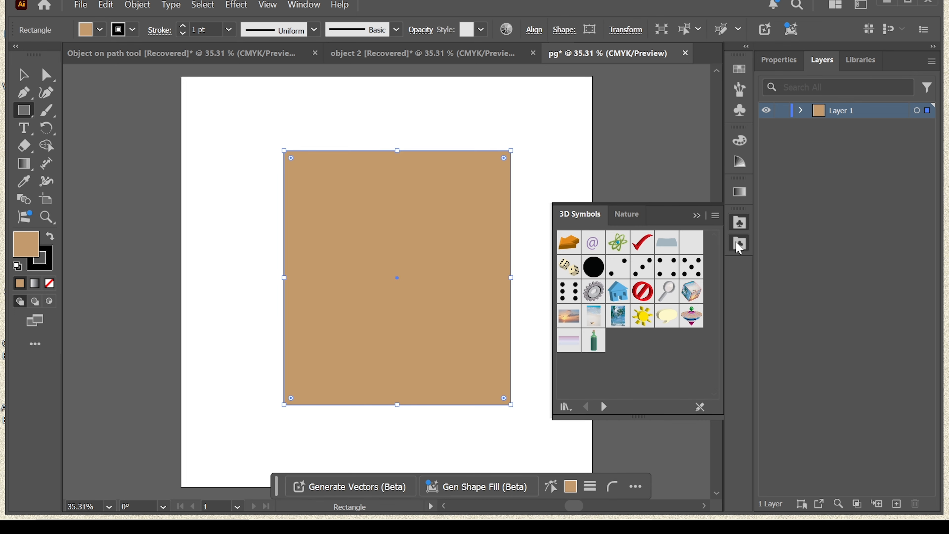
click(627, 213)
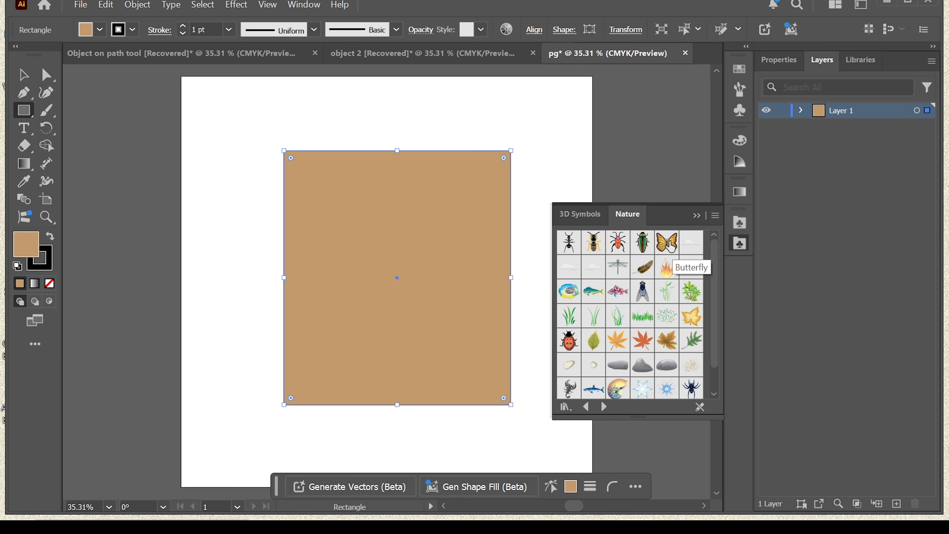
drag(669, 244, 443, 111)
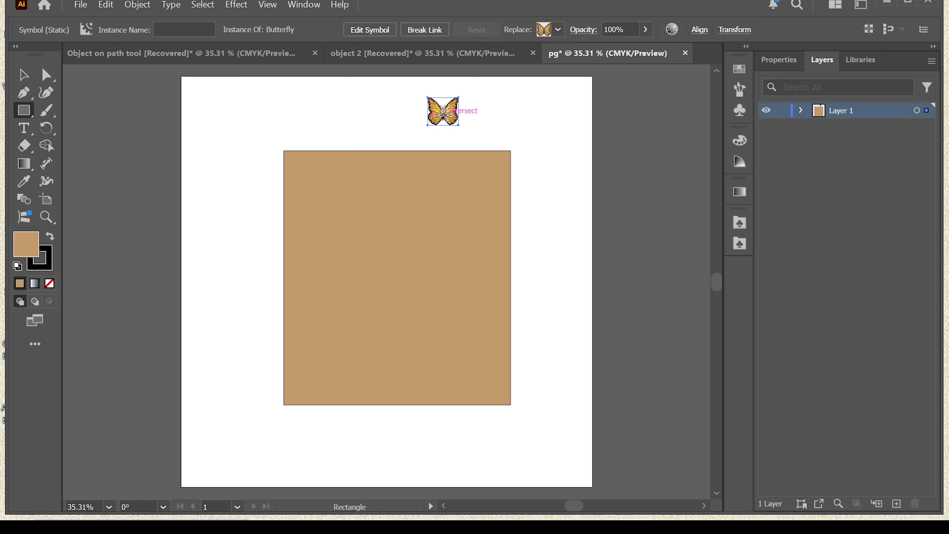
Attach the butterfly to the rectangle's outline with Objects on Path and try adjusting the spacing of the copies
key(ctrl)
click(24, 77)
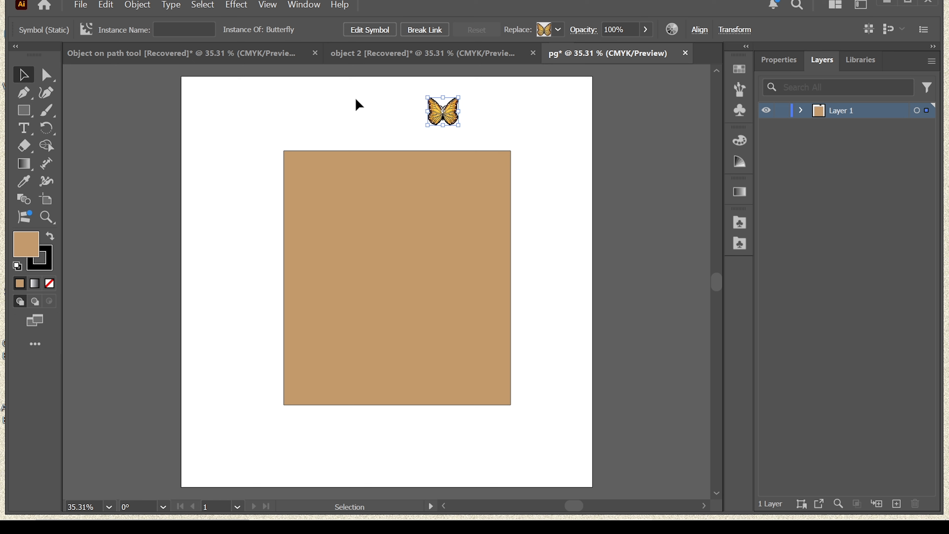
drag(413, 96, 488, 154)
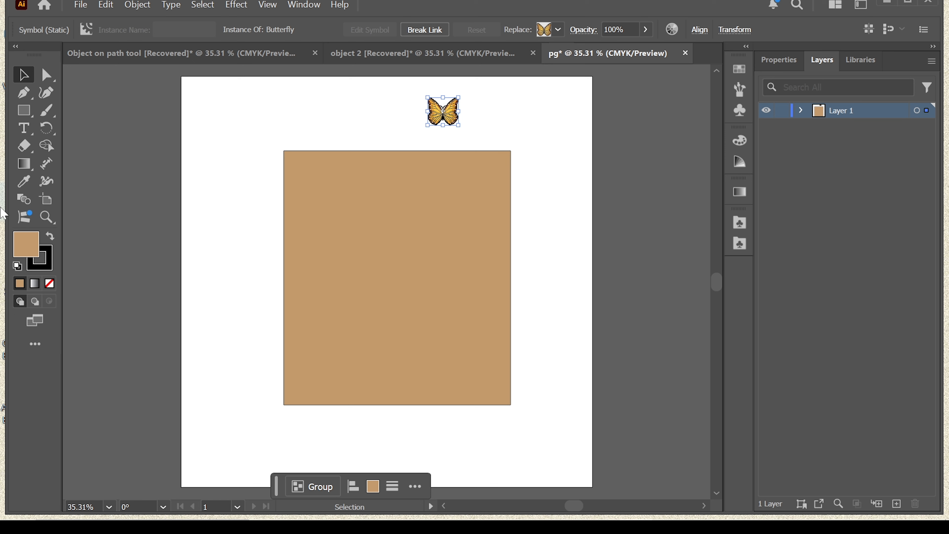
click(26, 220)
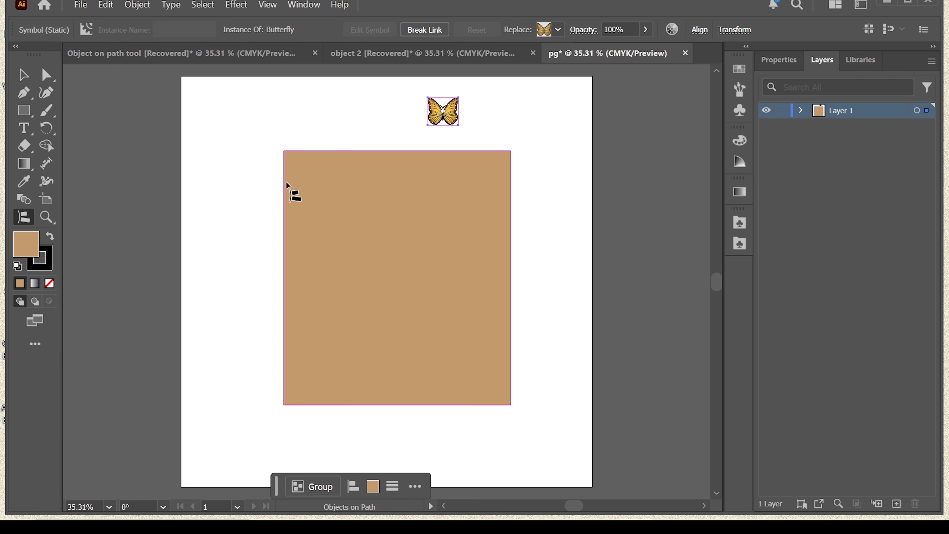
click(284, 185)
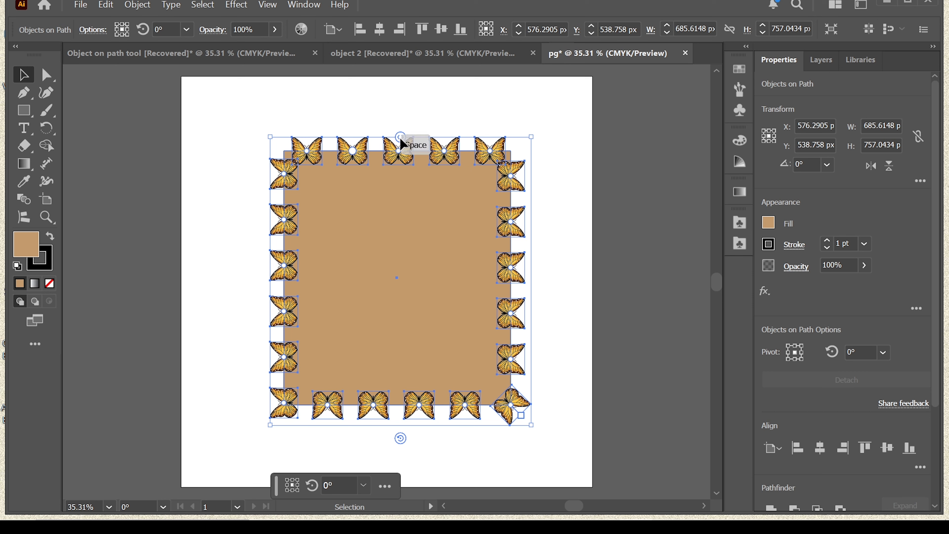
drag(401, 140, 436, 149)
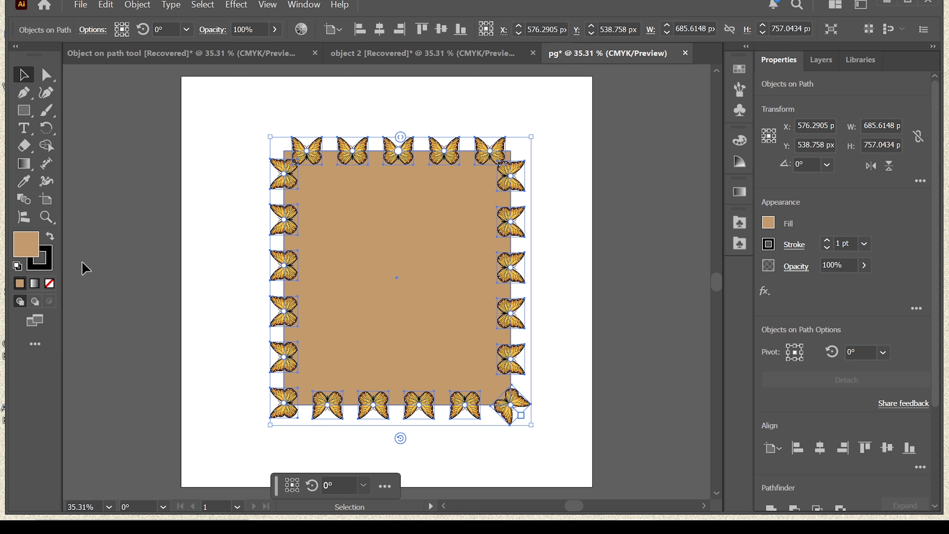
Add anchor points near the middle of the rectangle's left and right edges
click(37, 339)
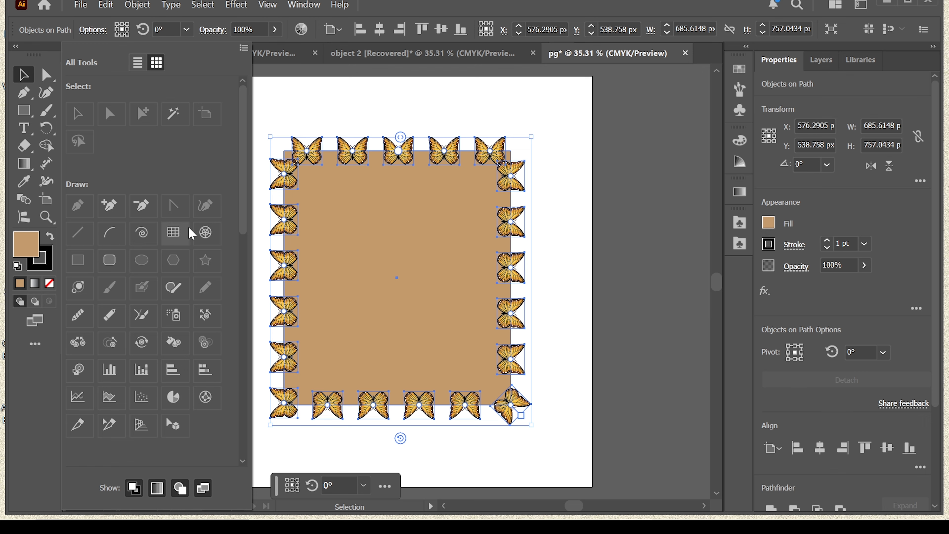
click(110, 206)
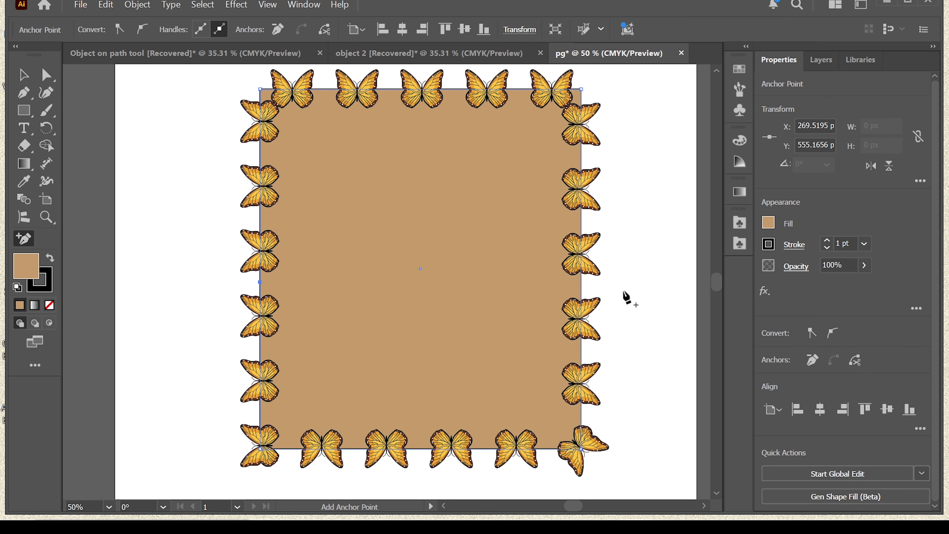
click(581, 279)
Pull the two middle anchor points inward past each other so the butterfly-lined path crosses itself
click(46, 74)
click(261, 283)
drag(261, 282, 496, 278)
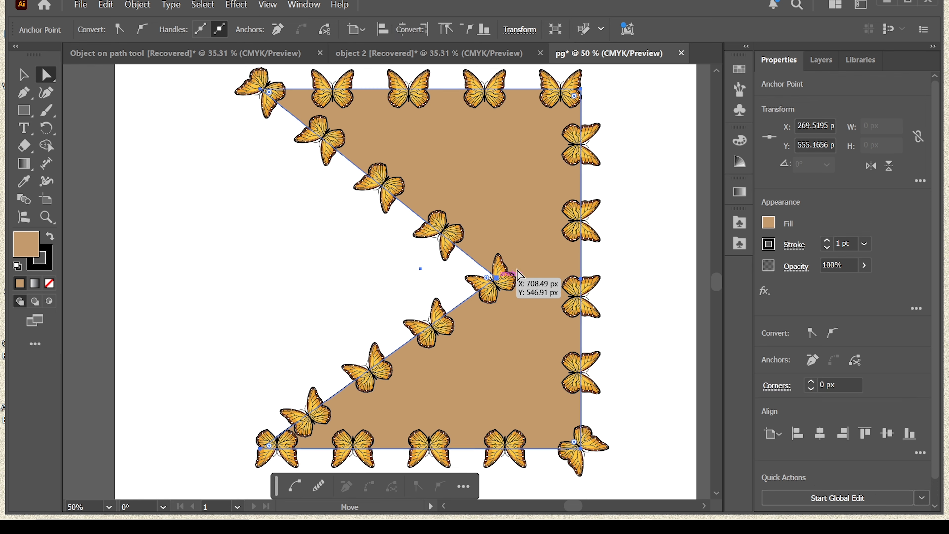
click(582, 280)
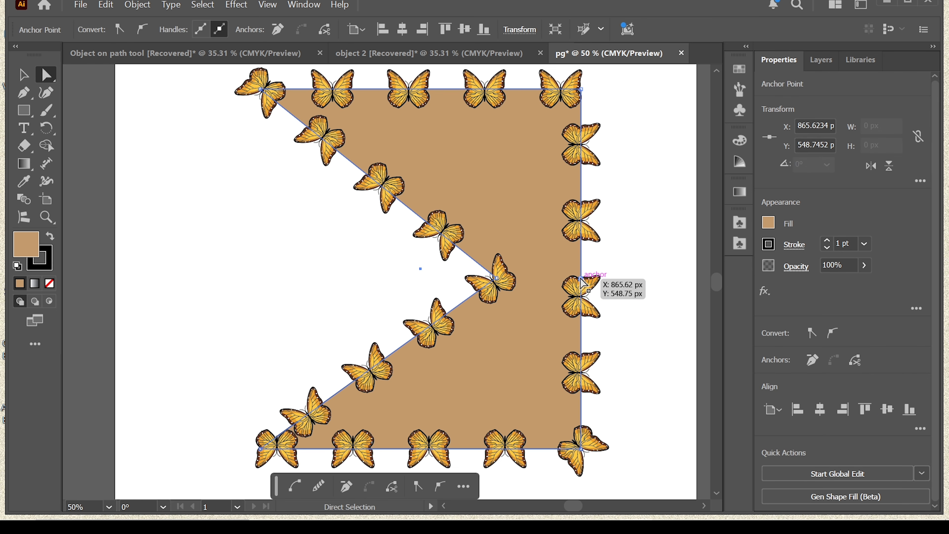
drag(583, 283, 304, 281)
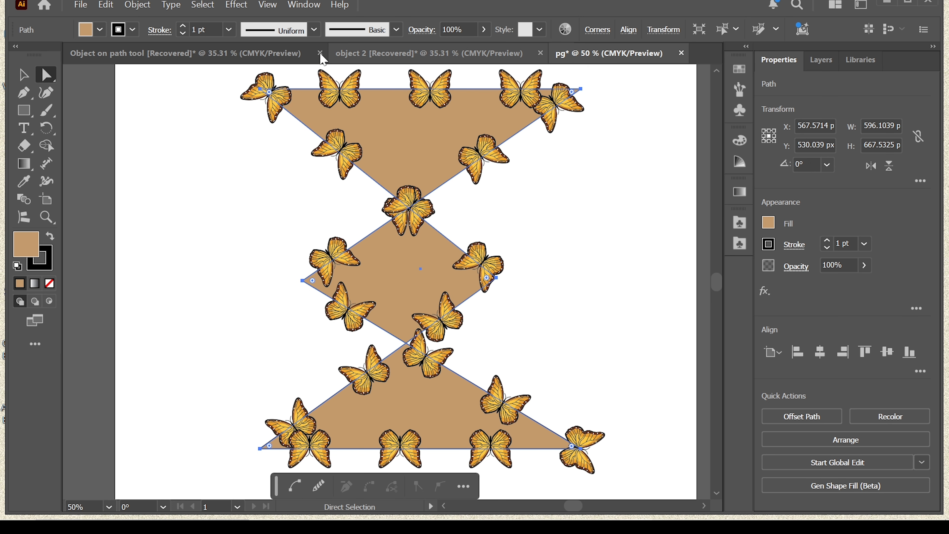
Place the Red Rose symbol from the Flowers library above the heart in the "Object on path tool" document
click(236, 54)
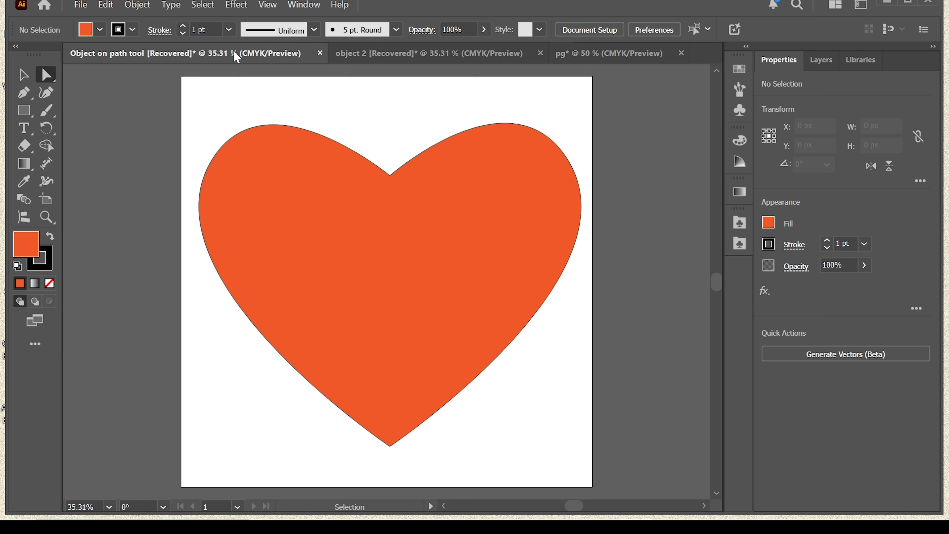
click(740, 110)
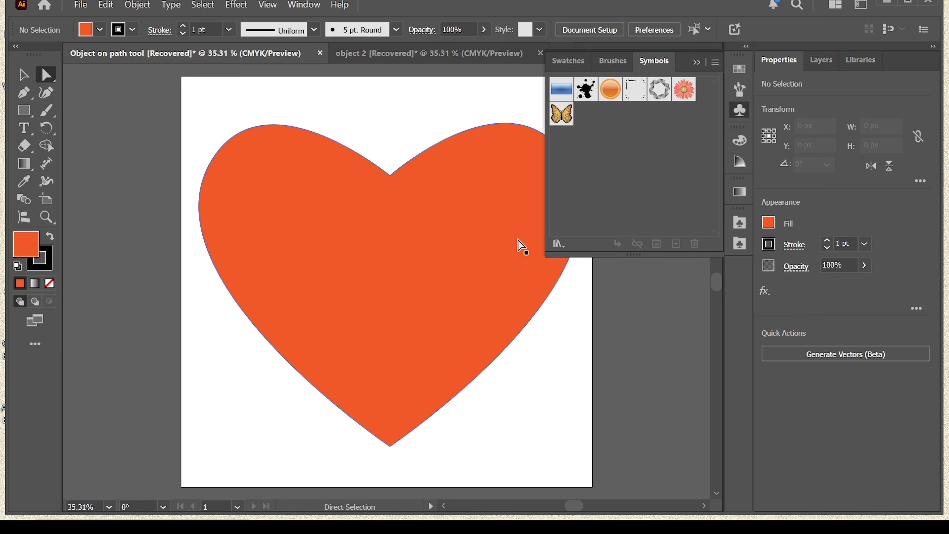
click(558, 244)
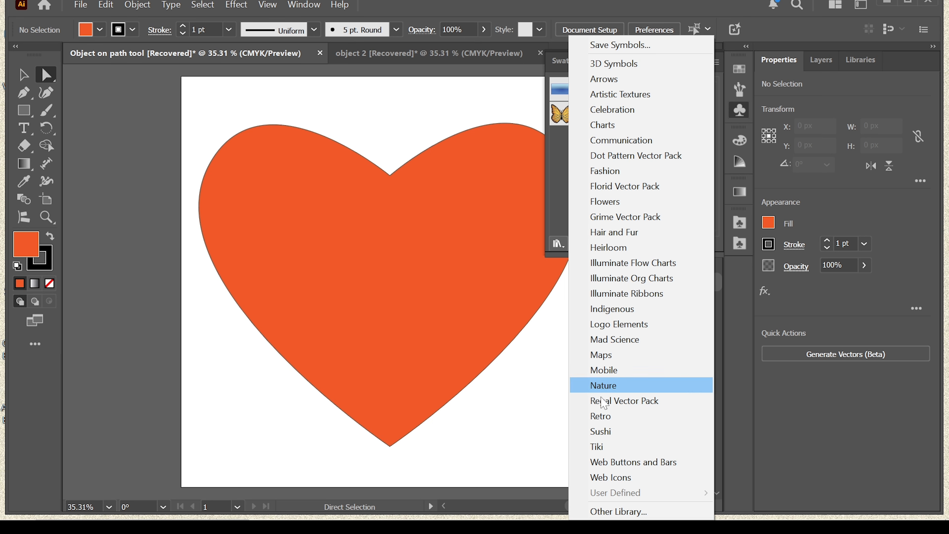
click(624, 203)
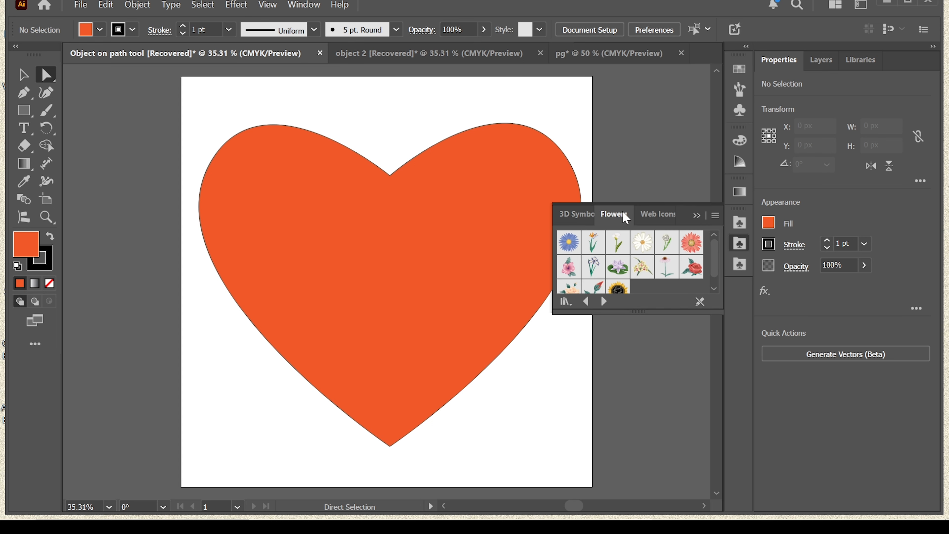
click(697, 279)
drag(340, 115, 337, 108)
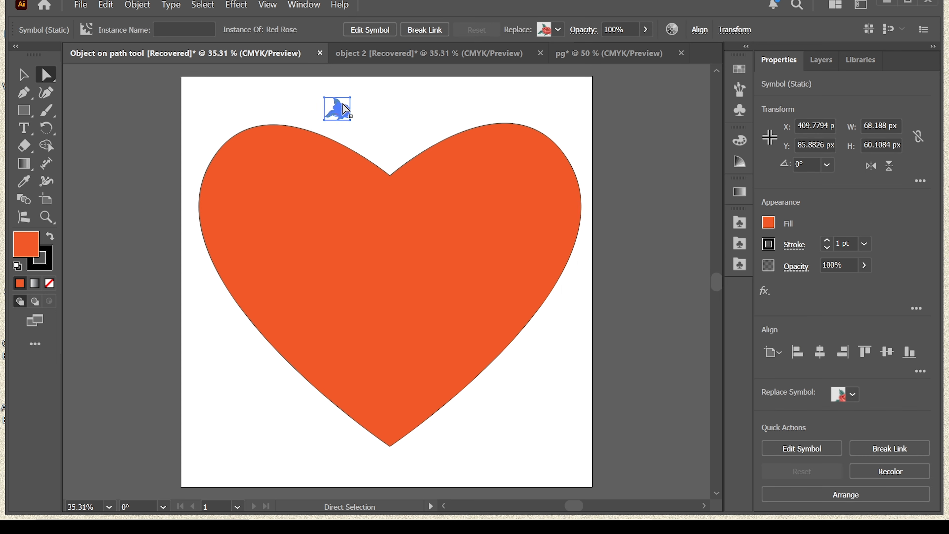
Attach the rose to the heart's outline with Objects on Path and deselect the result
key(ctrl)
key(v)
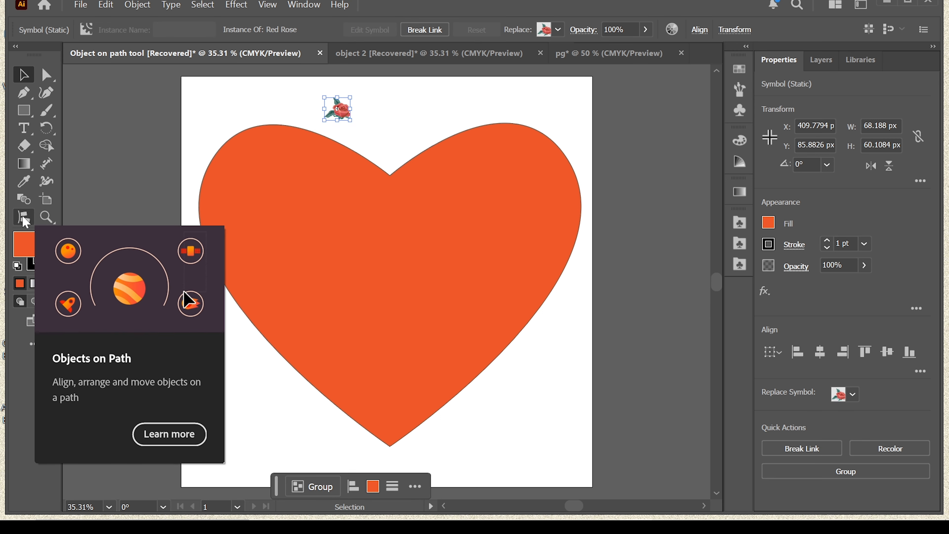
click(24, 219)
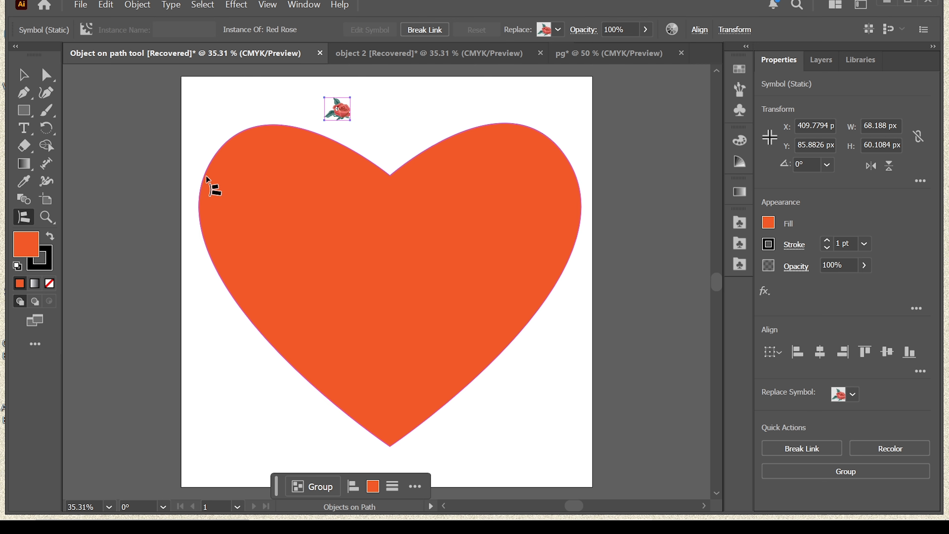
click(207, 178)
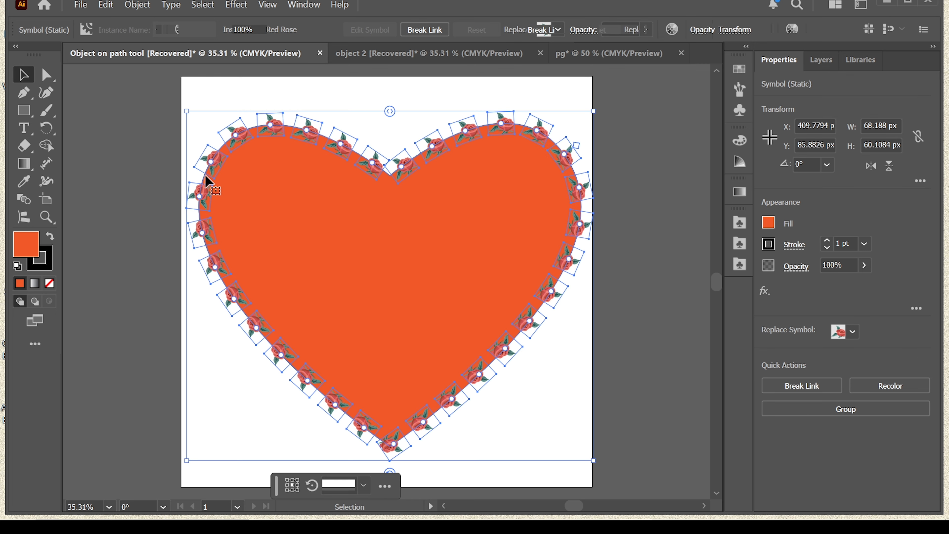
click(548, 396)
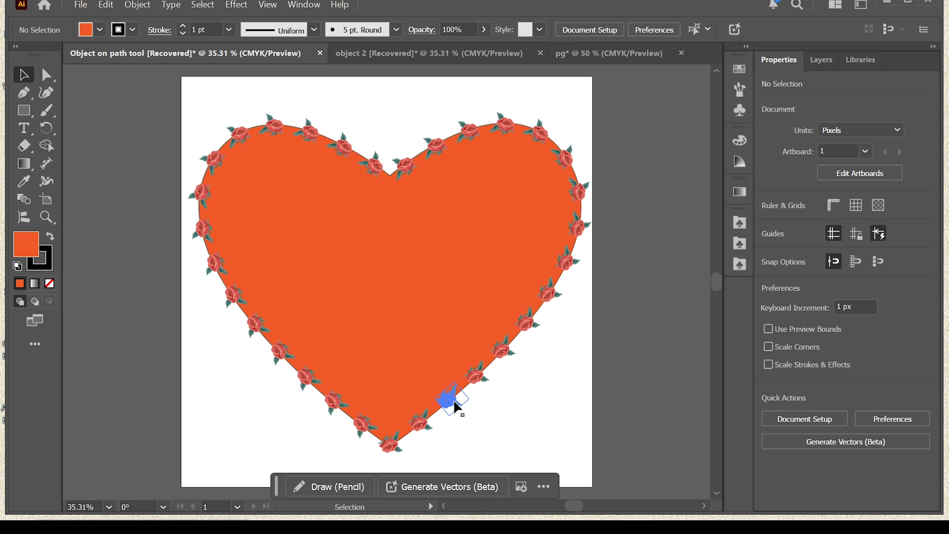
Rotate all the roses together along the heart's outline
click(503, 350)
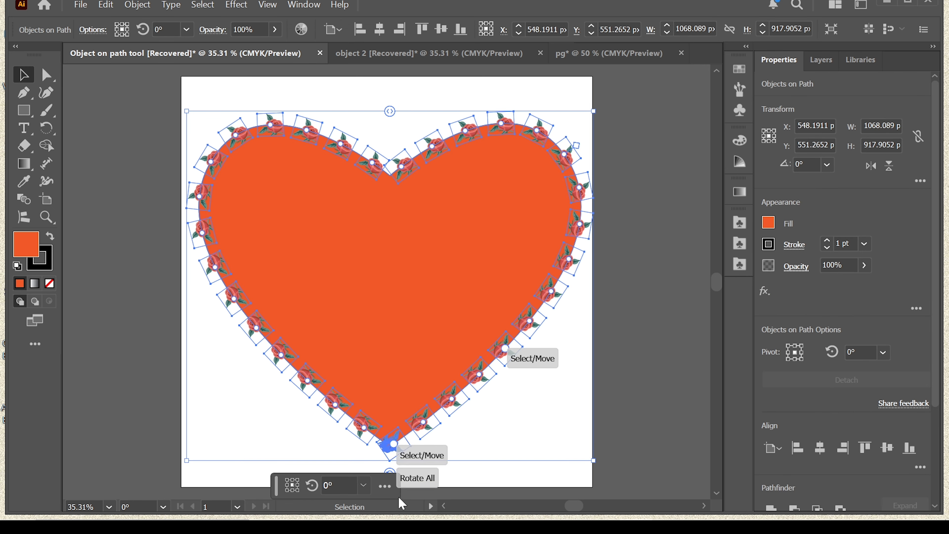
drag(390, 472, 305, 470)
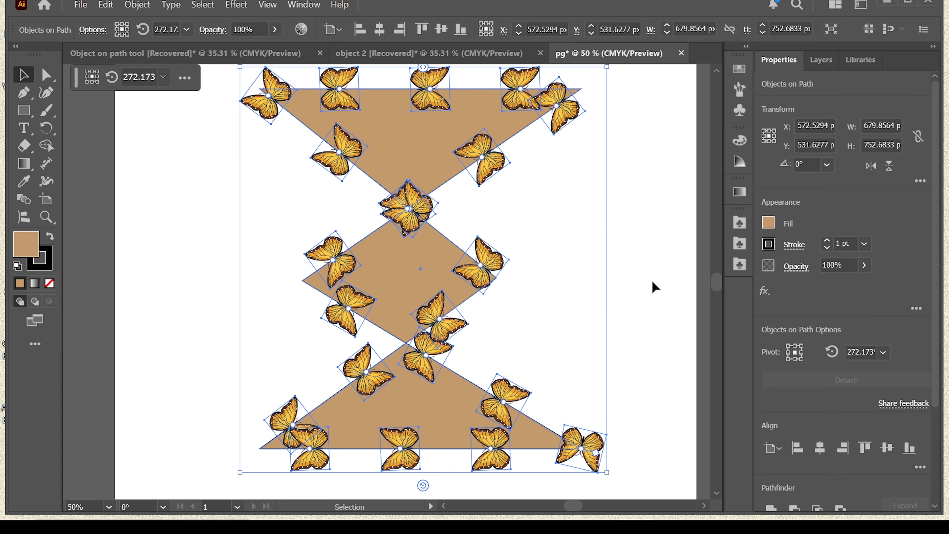
click(655, 288)
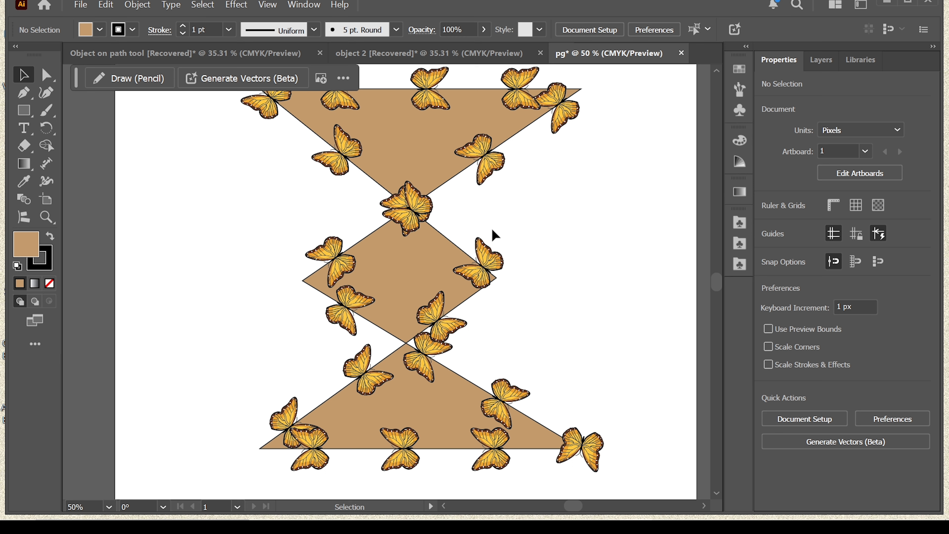
Isolate the Objects on Path group in the pg document and try to move a butterfly on the upper-right diagonal edge
double_click(480, 159)
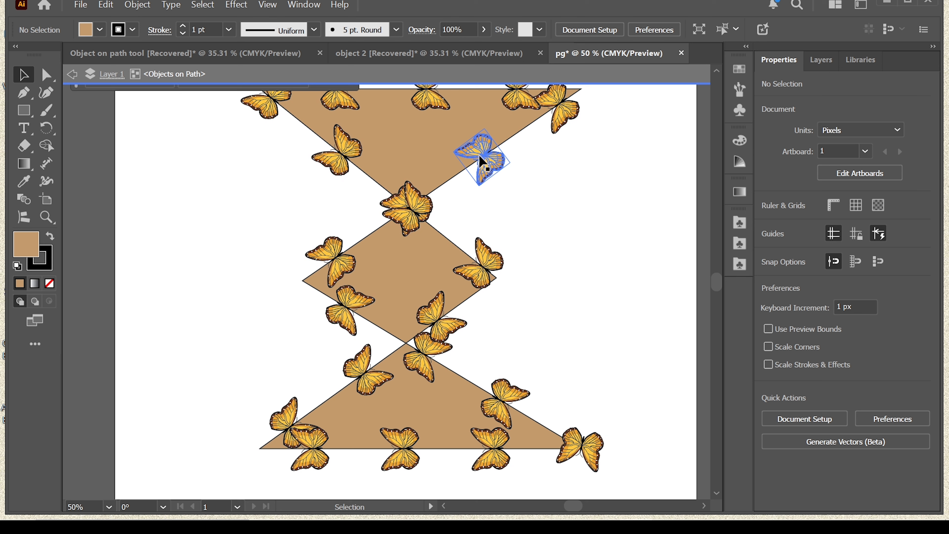
drag(482, 161, 519, 139)
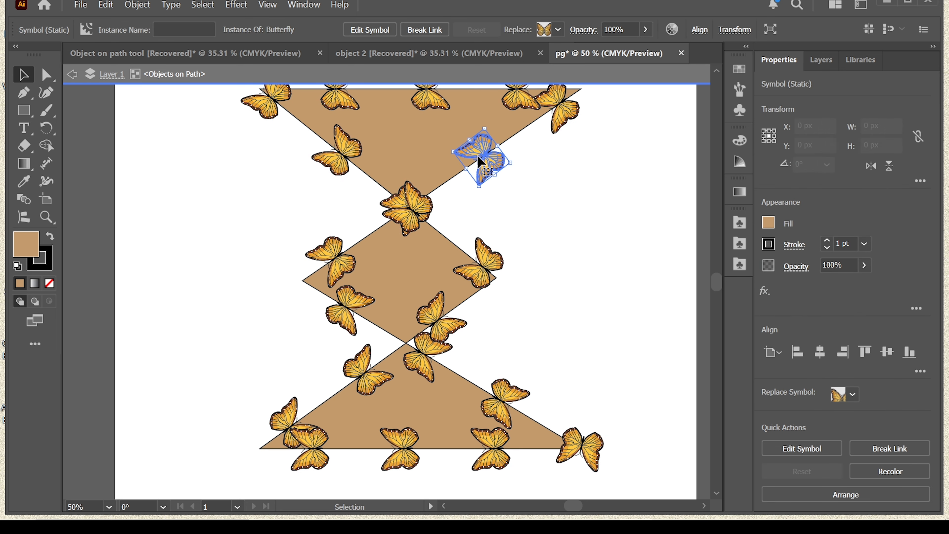
drag(468, 168, 503, 153)
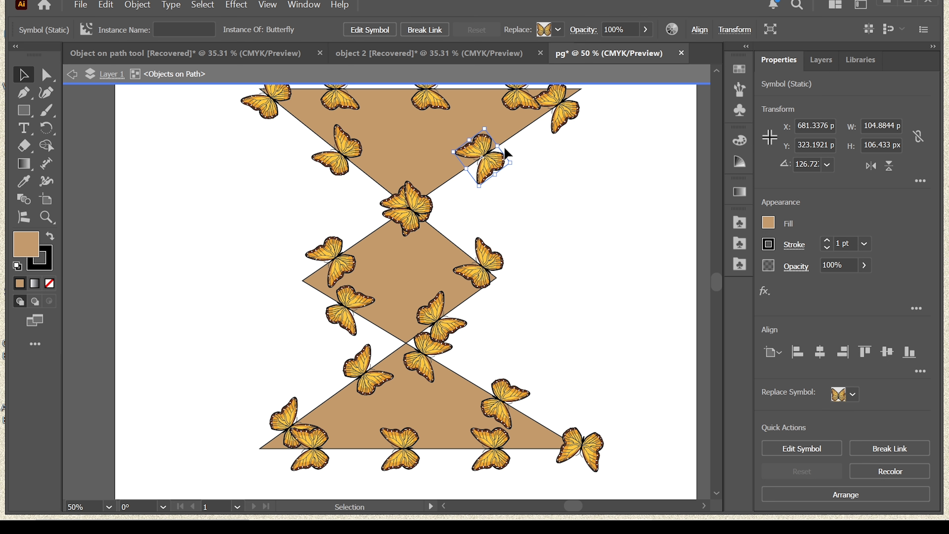
click(563, 399)
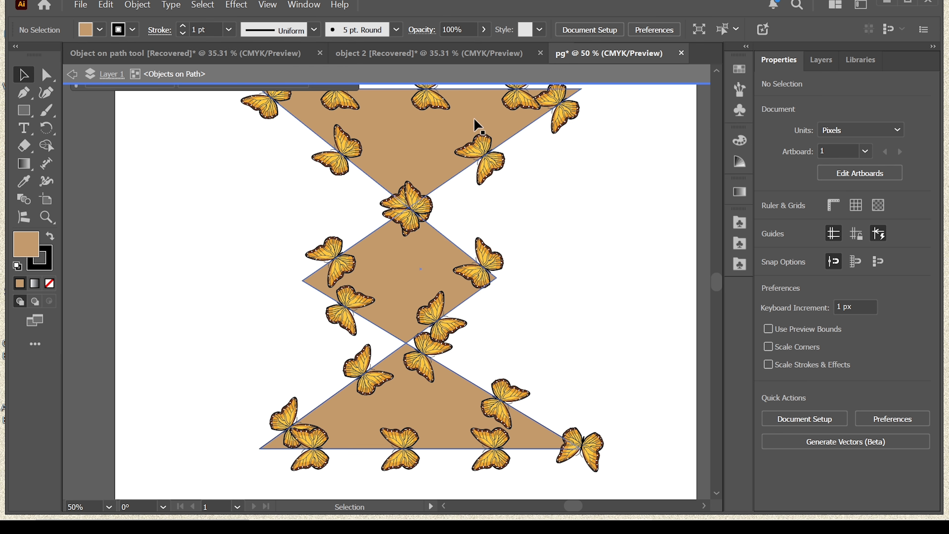
Hide the locked gradient background rectangle in the "object 2" document
click(456, 62)
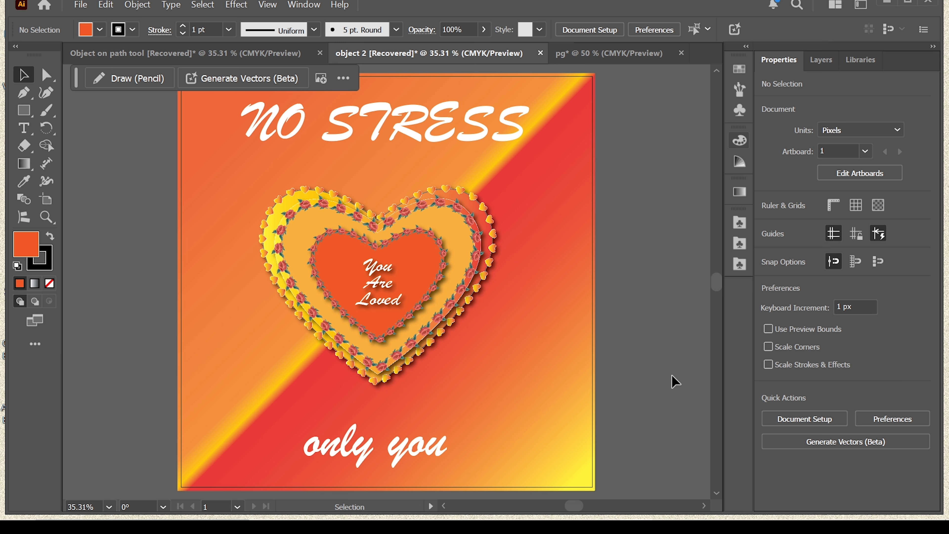
click(818, 68)
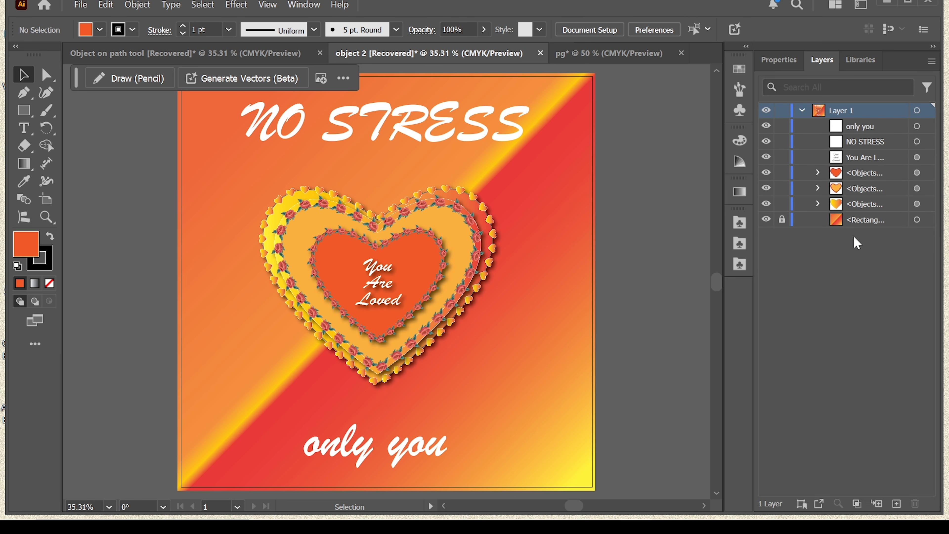
click(766, 225)
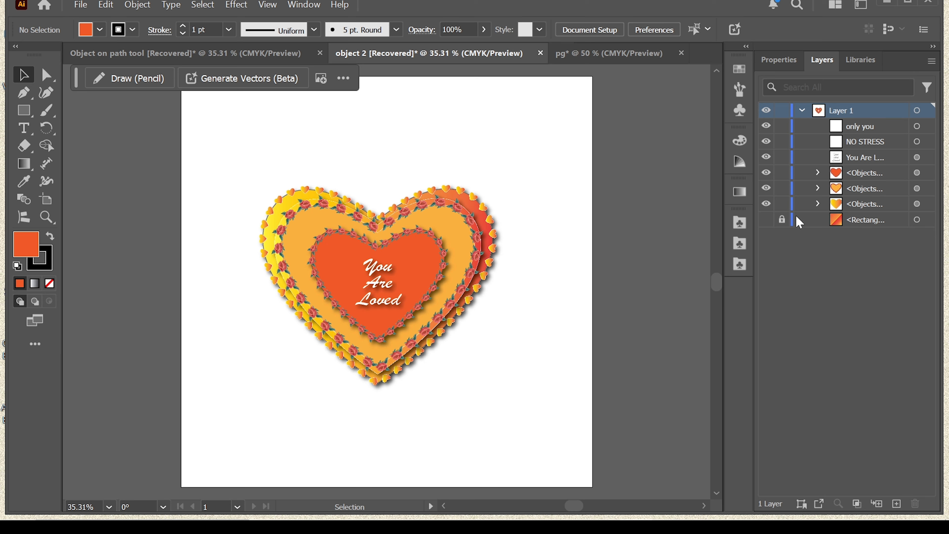
Hide the large outer heart shape inside the lowest Objects on Path group, keeping its small hearts shown
click(818, 205)
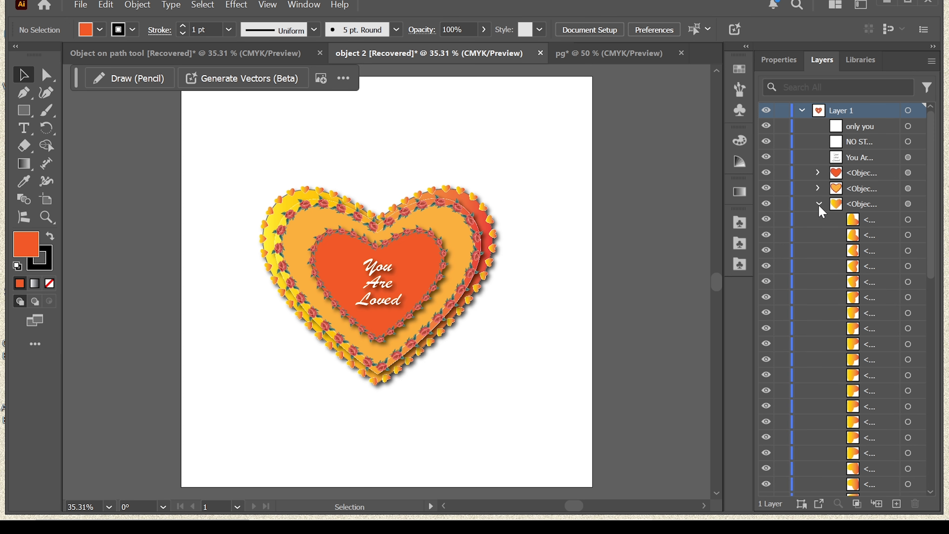
drag(931, 256, 931, 468)
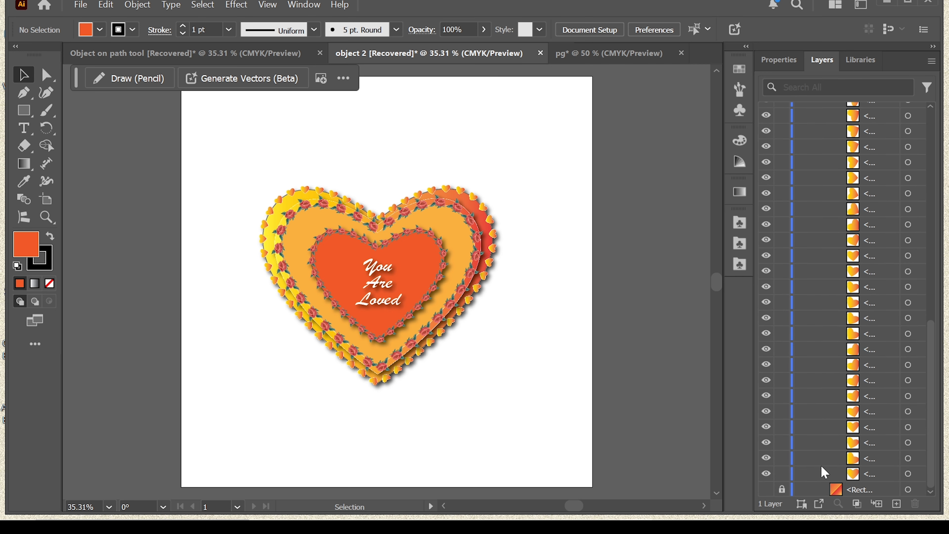
click(767, 475)
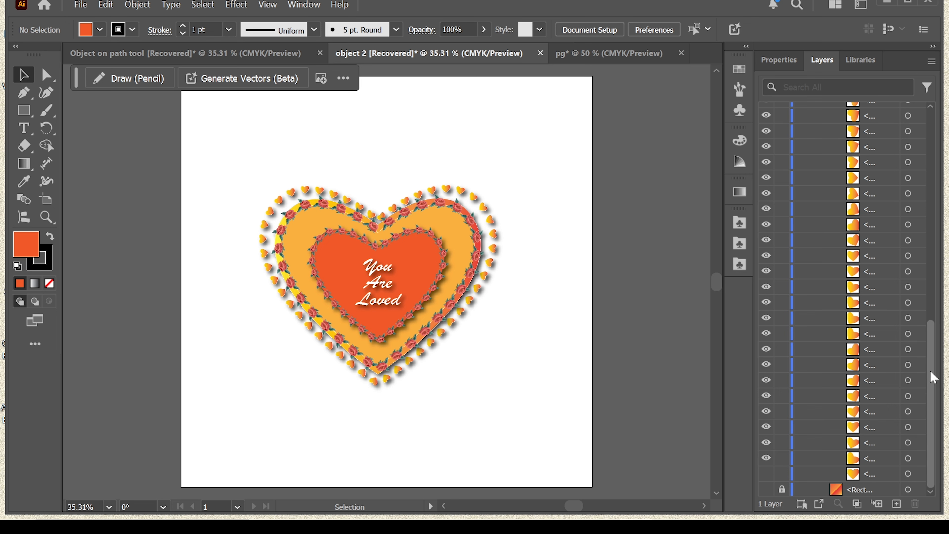
Hide the light orange middle heart shape inside its Objects on Path group, keeping its roses shown
drag(933, 378, 934, 154)
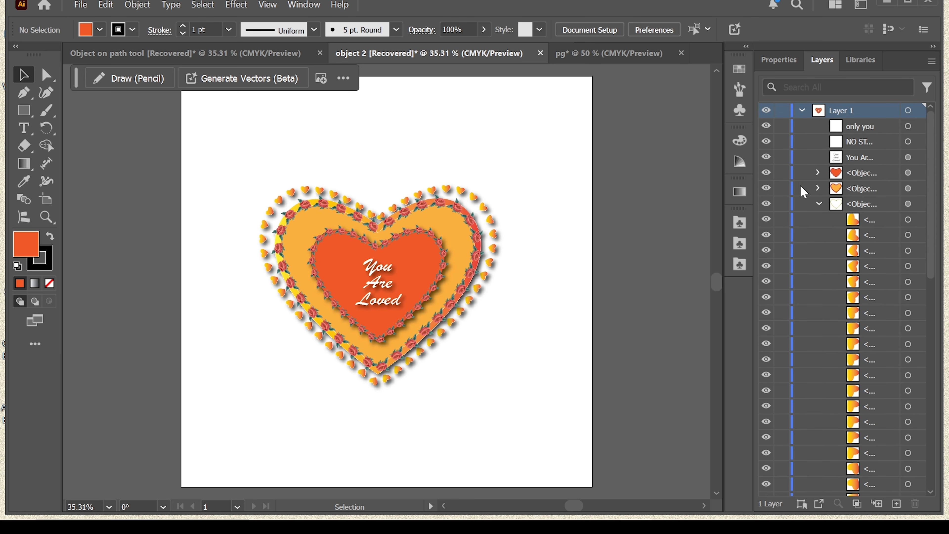
click(818, 187)
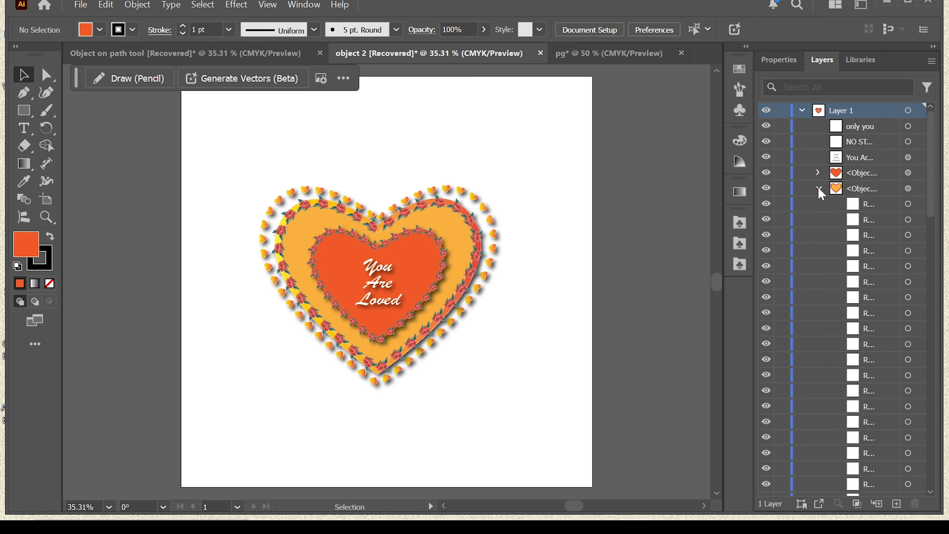
scroll(932, 172, down, 10)
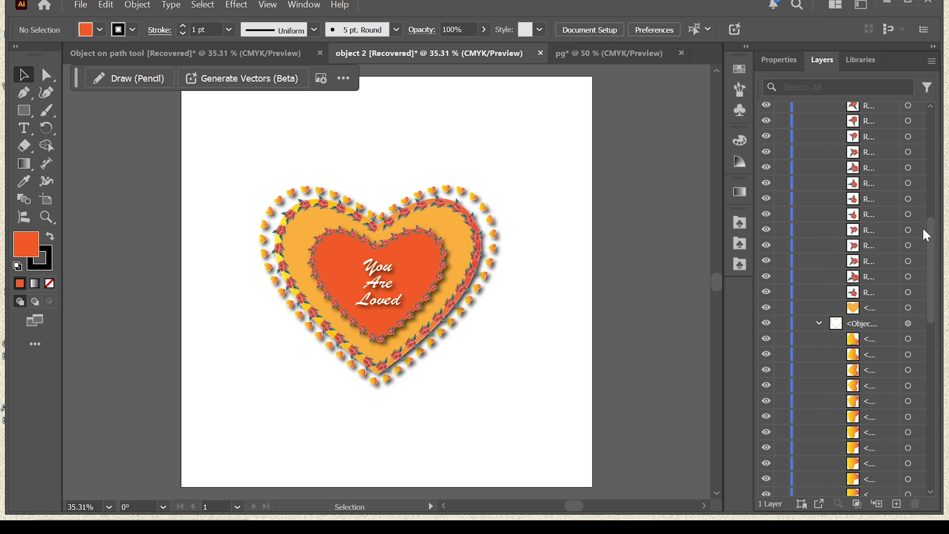
click(767, 309)
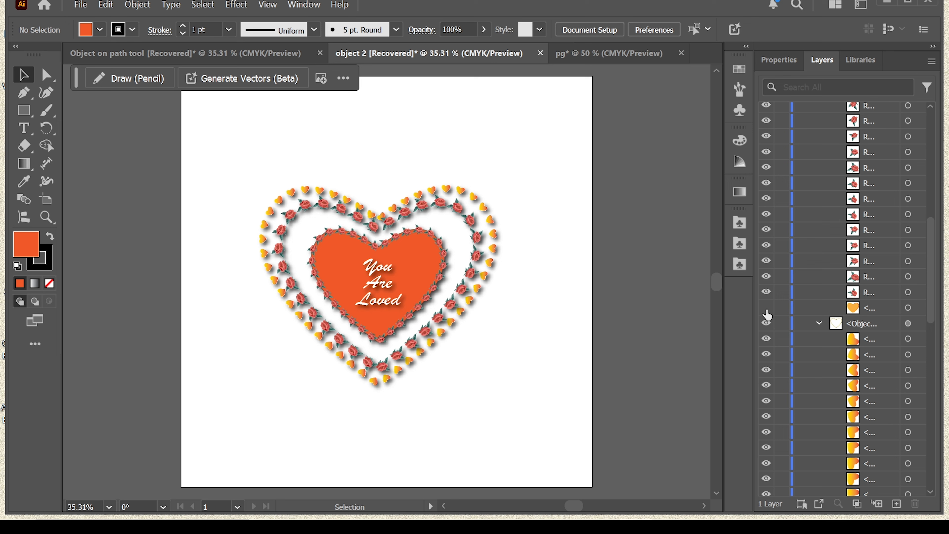
Hide the dark orange inner heart shape inside the uppermost Objects on Path group, keeping its roses shown
drag(931, 258, 939, 159)
click(818, 145)
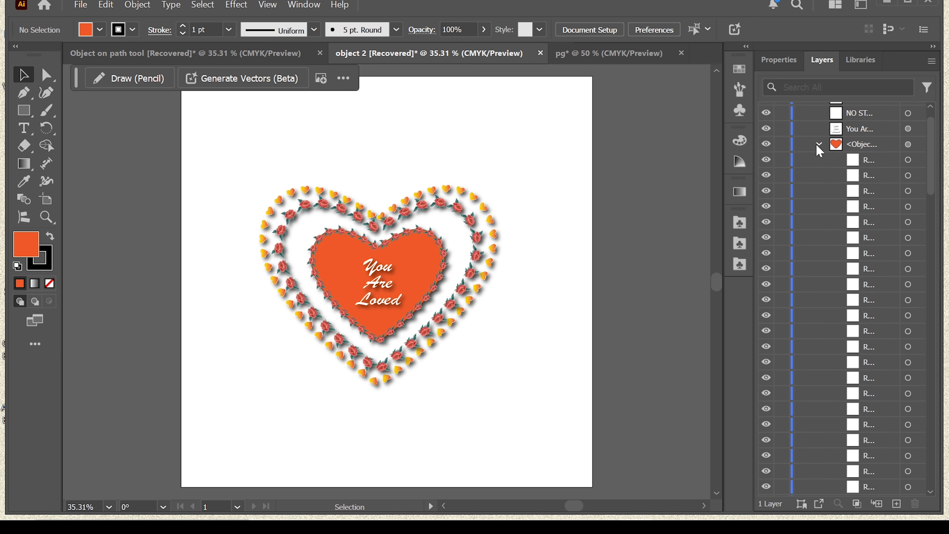
scroll(929, 210, down, 1)
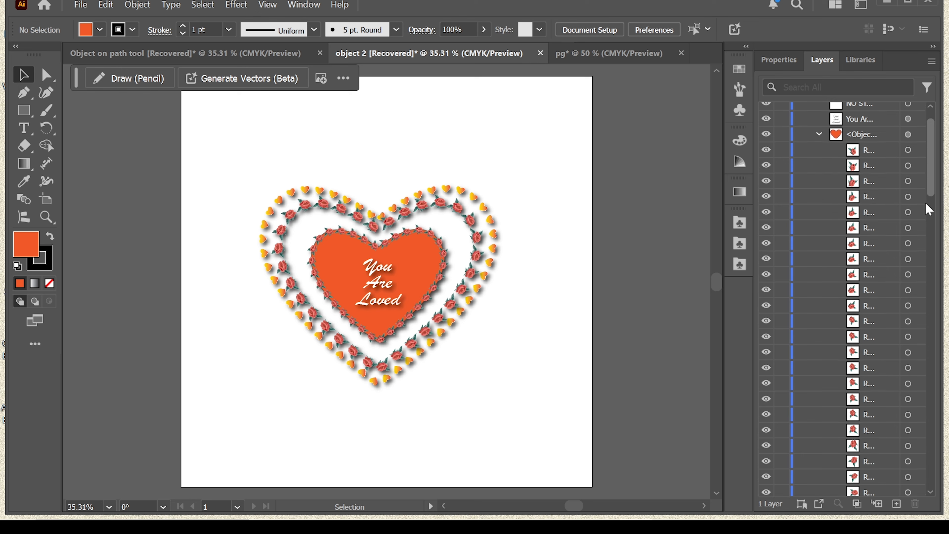
scroll(930, 210, down, 5)
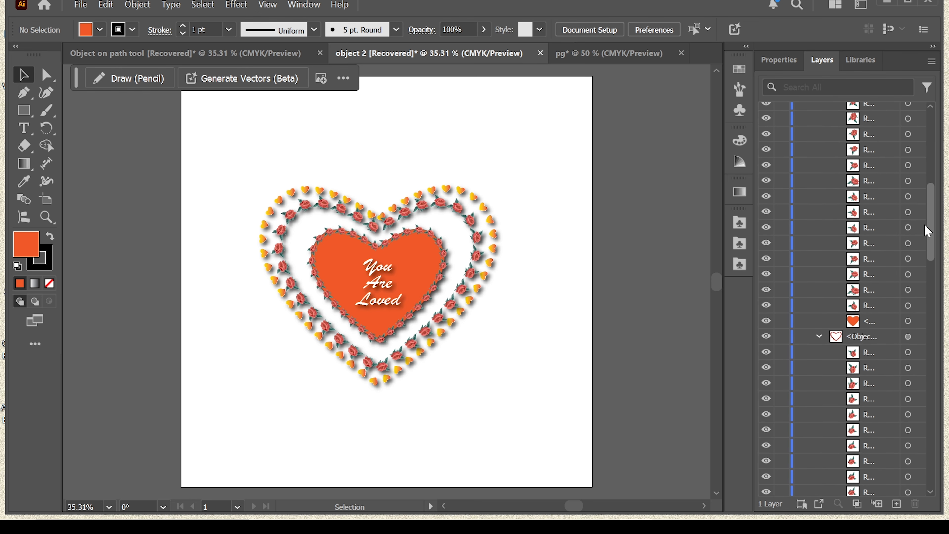
click(767, 321)
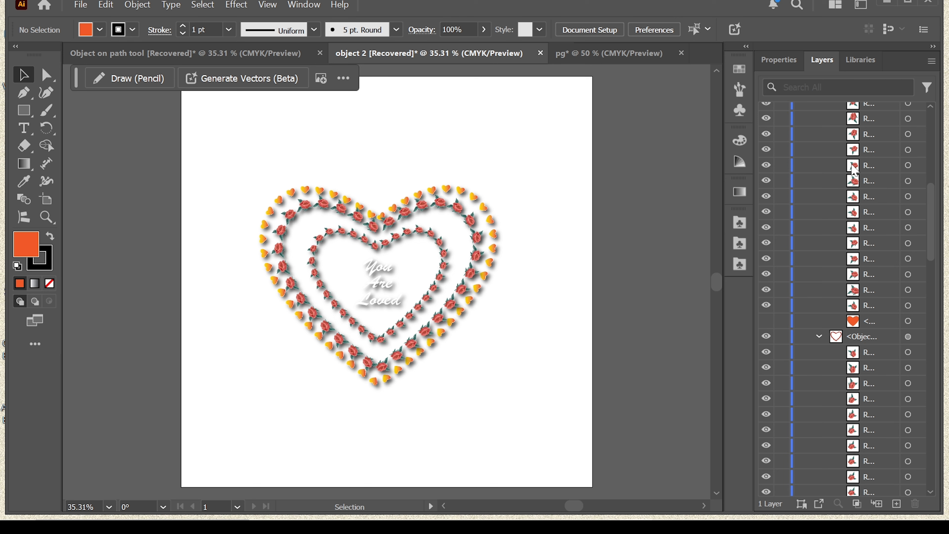
Show the locked gradient background rectangle at the bottom of the layer stack again
drag(932, 268, 932, 484)
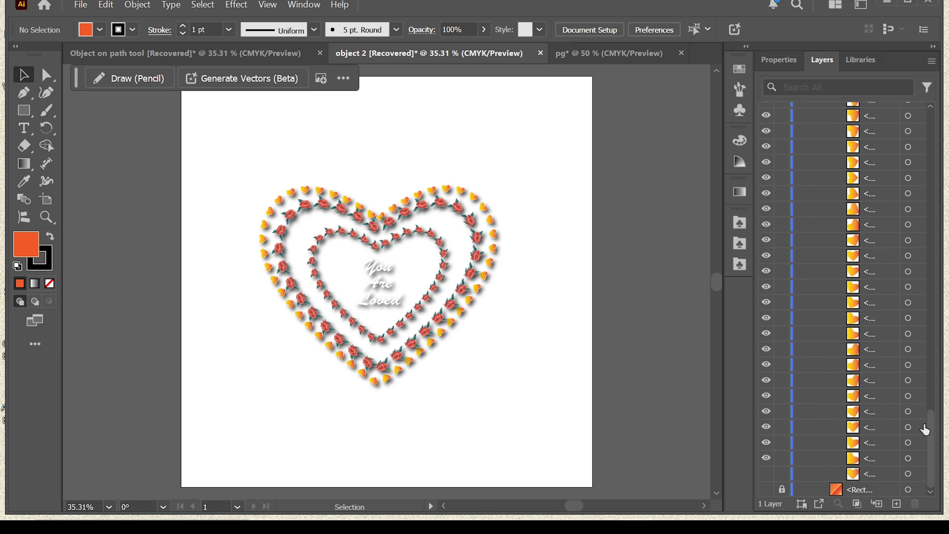
click(766, 489)
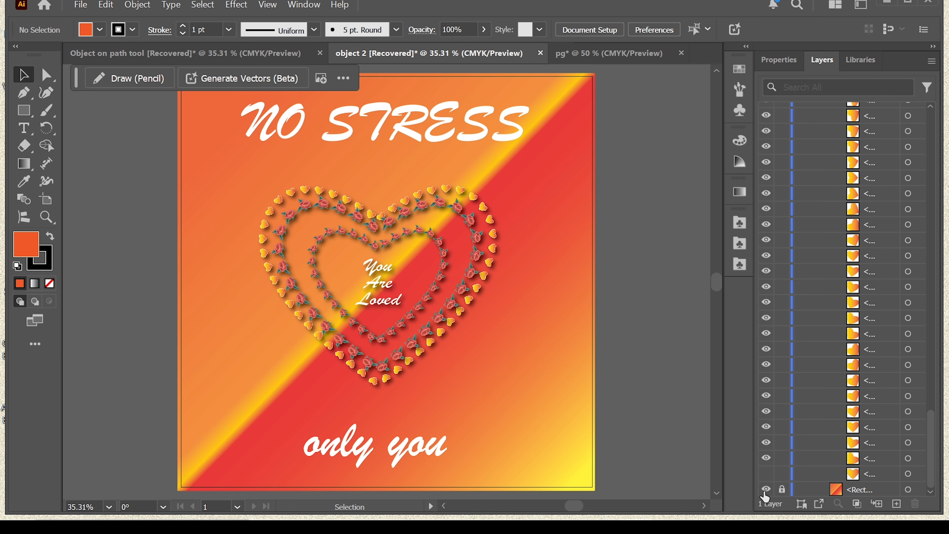